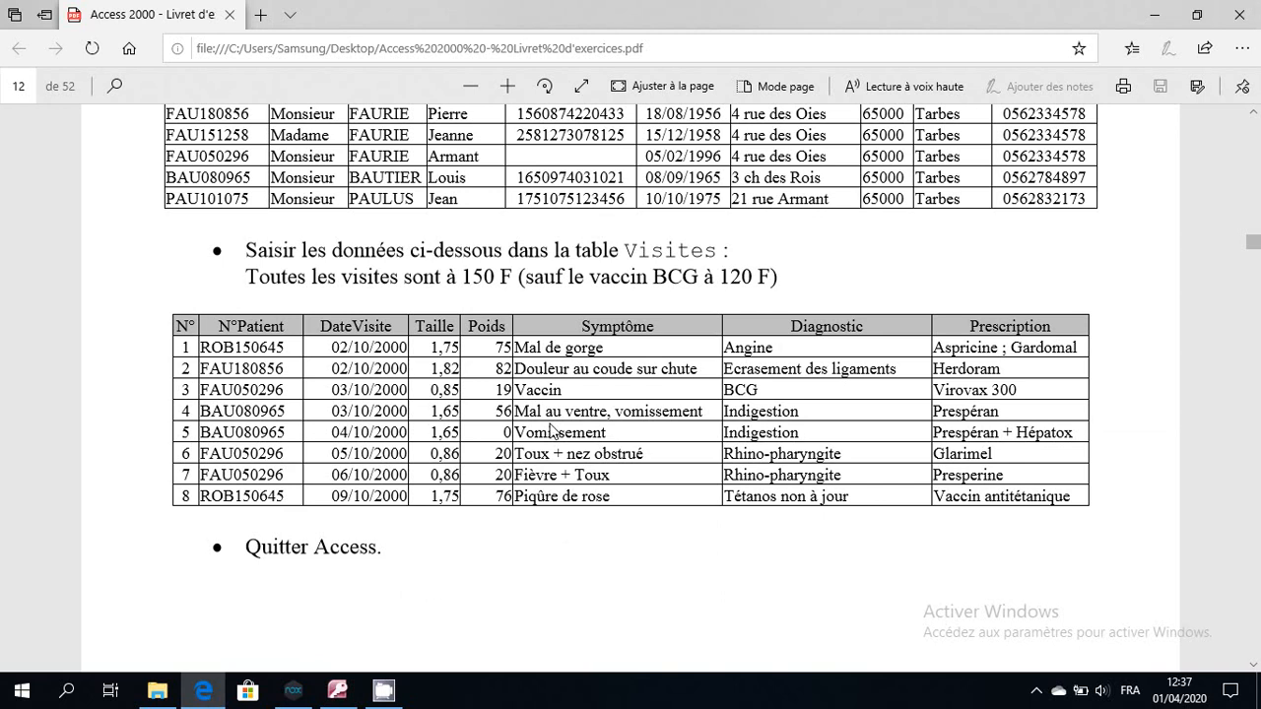
Step: Switch to the valmy database in Microsoft Access and display its table relationship diagram
left_click(337, 692)
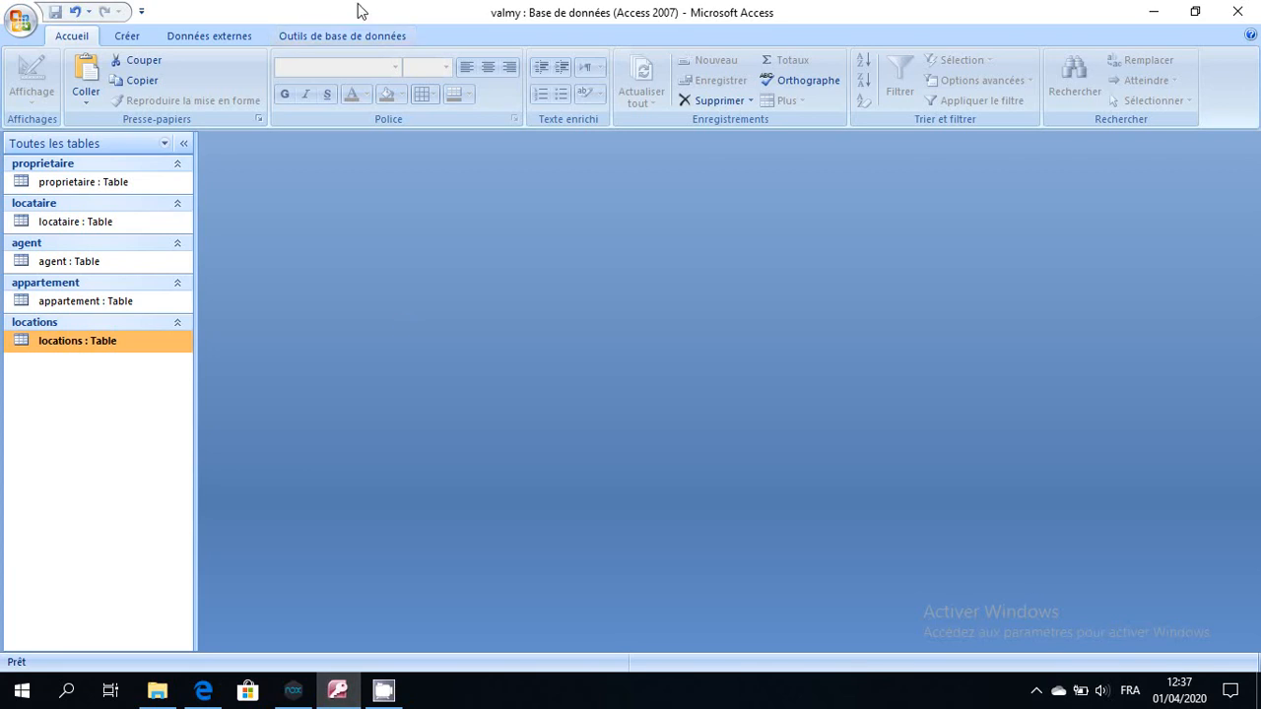
left_click(350, 35)
left_click(298, 71)
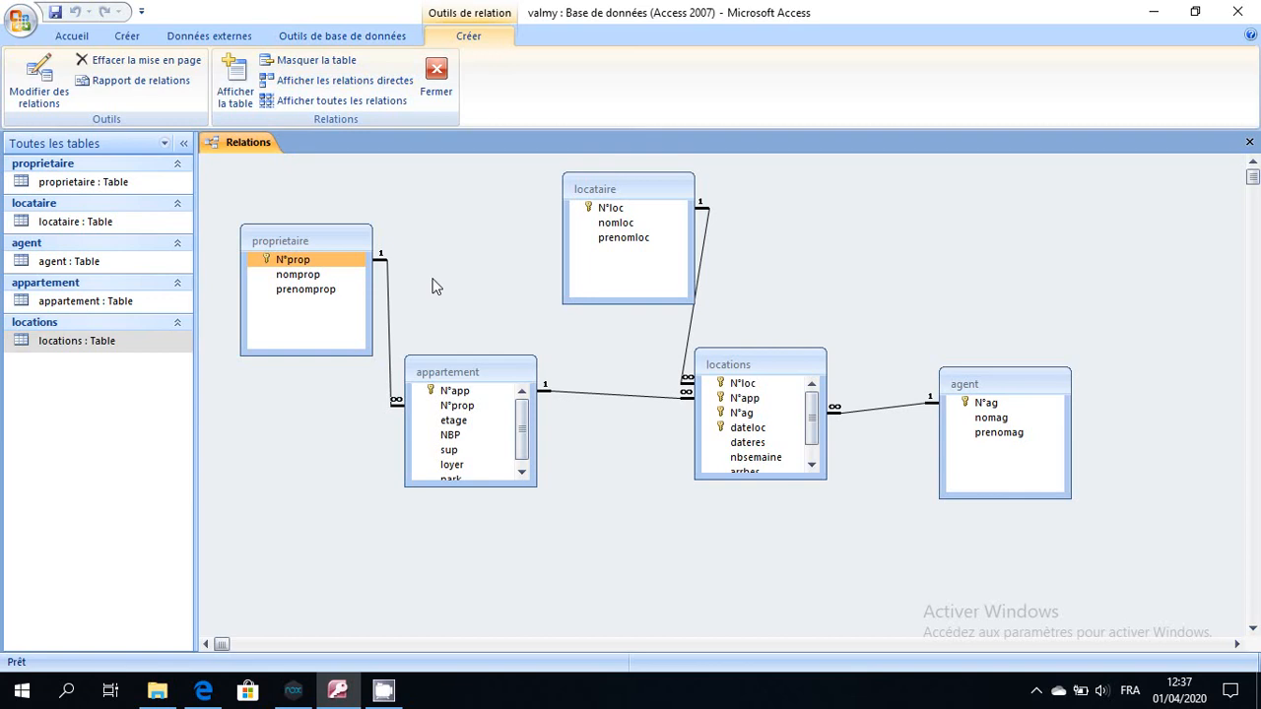
left_click(743, 382)
Step: Review the records of the proprietaire, agent and locataire tables one after another, closing each datasheet
double_click(96, 185)
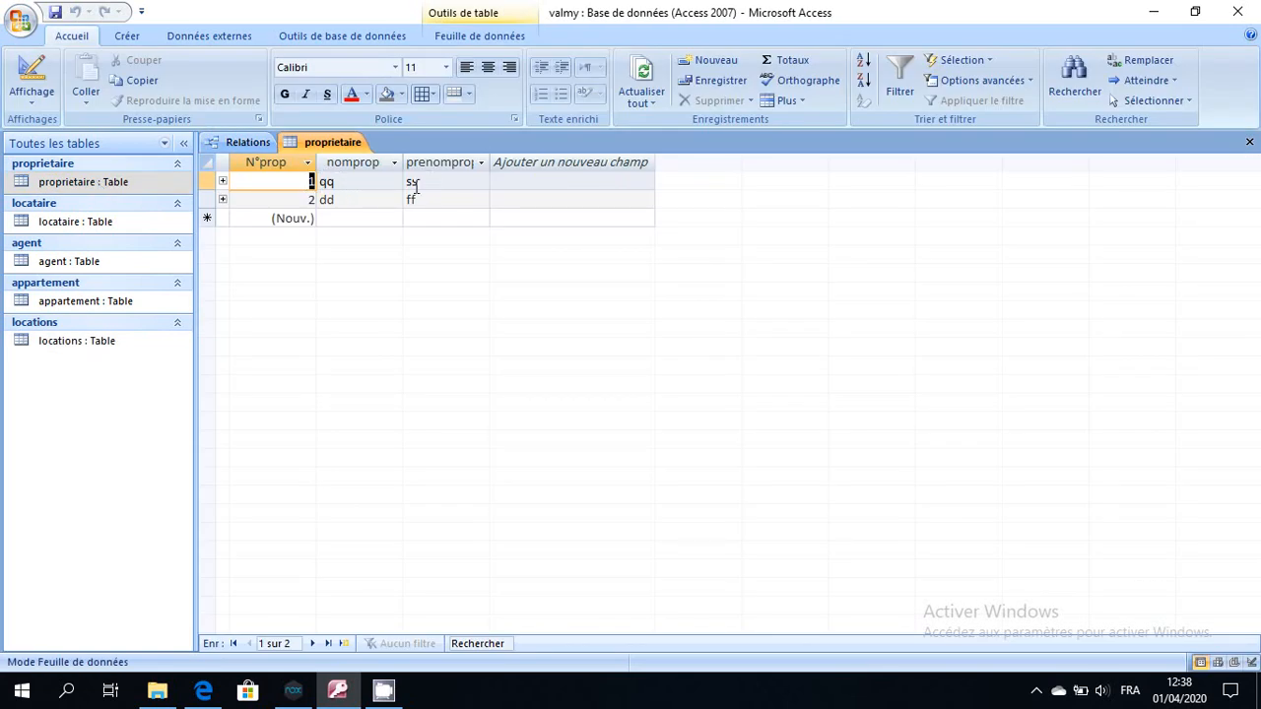
left_click(1248, 144)
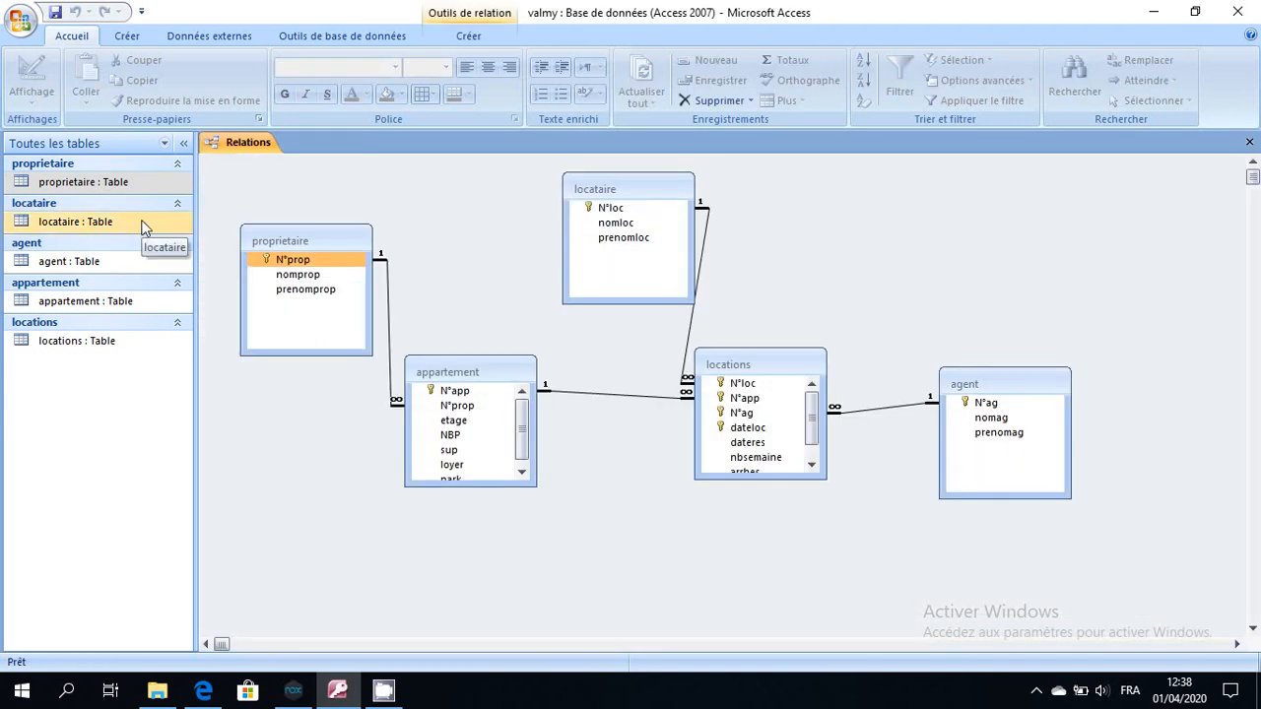
left_click(108, 259)
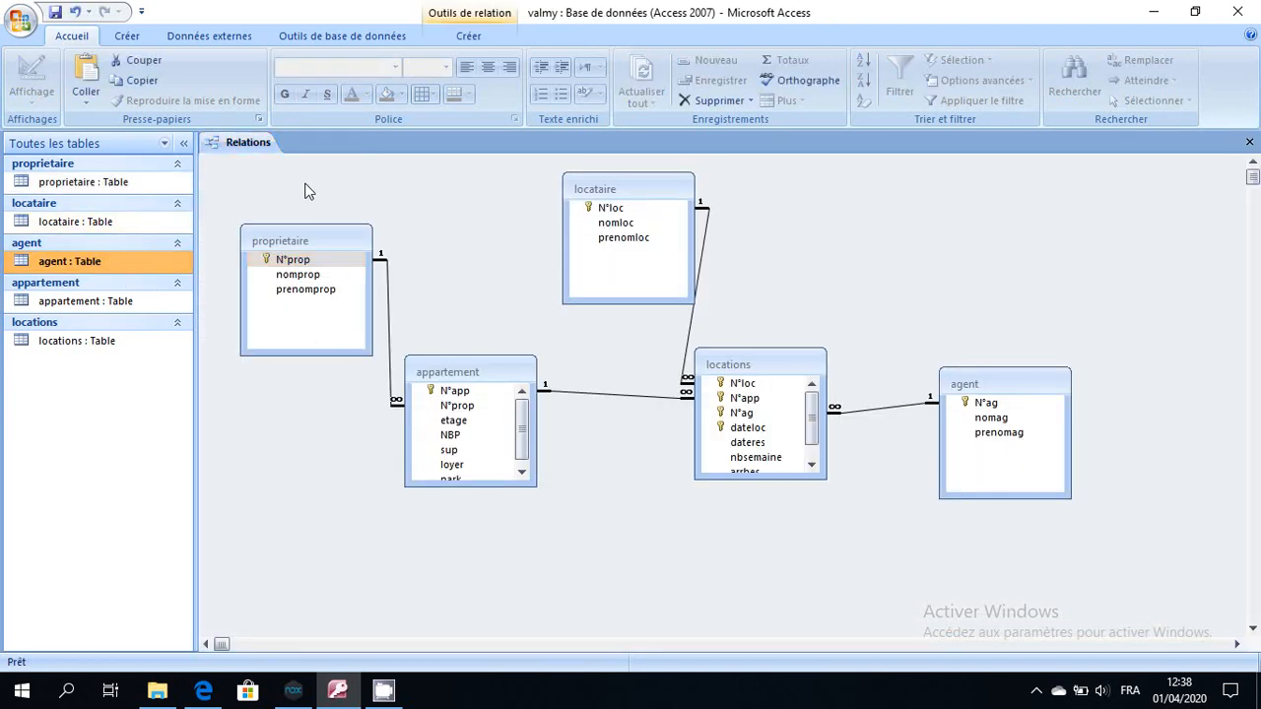
double_click(92, 262)
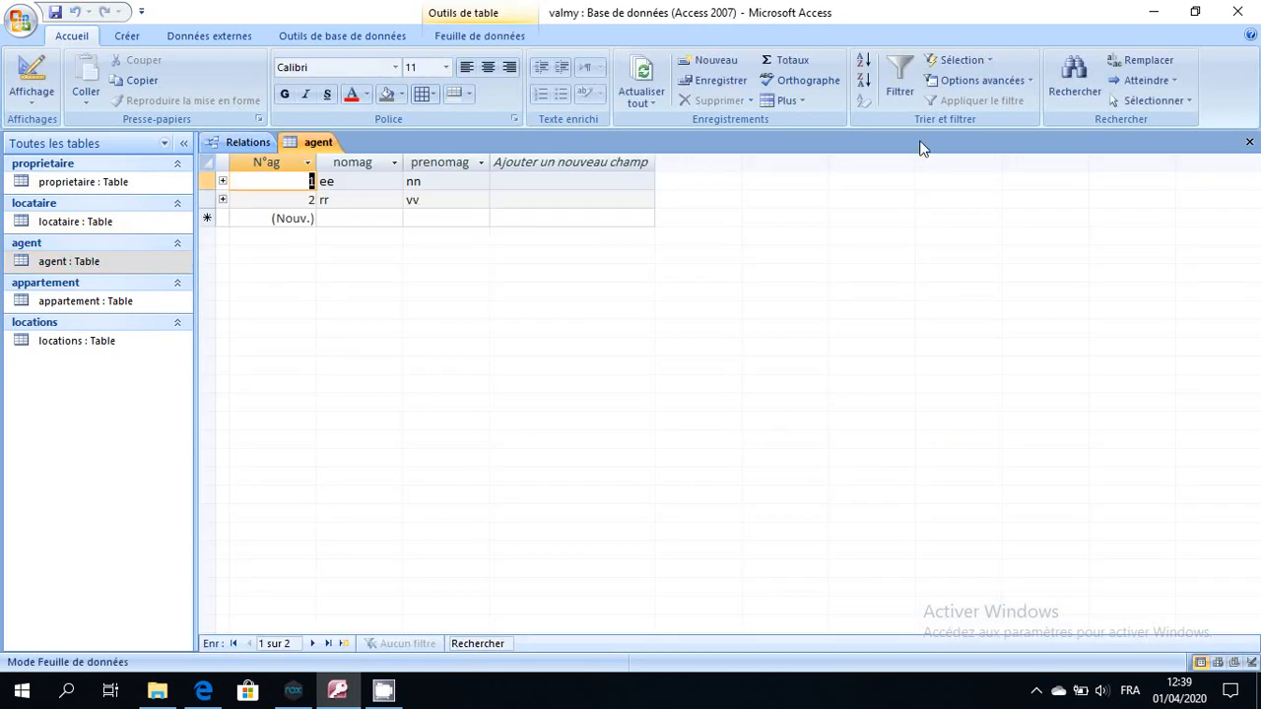
left_click(1249, 142)
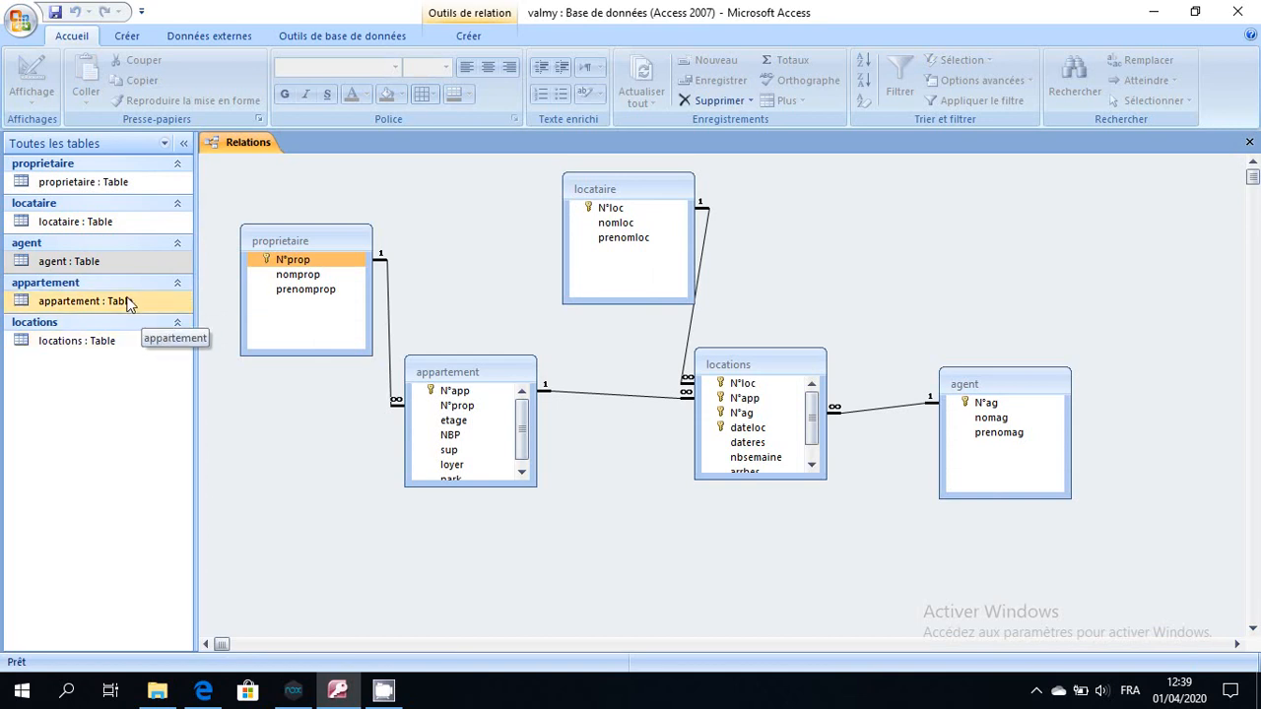
double_click(94, 221)
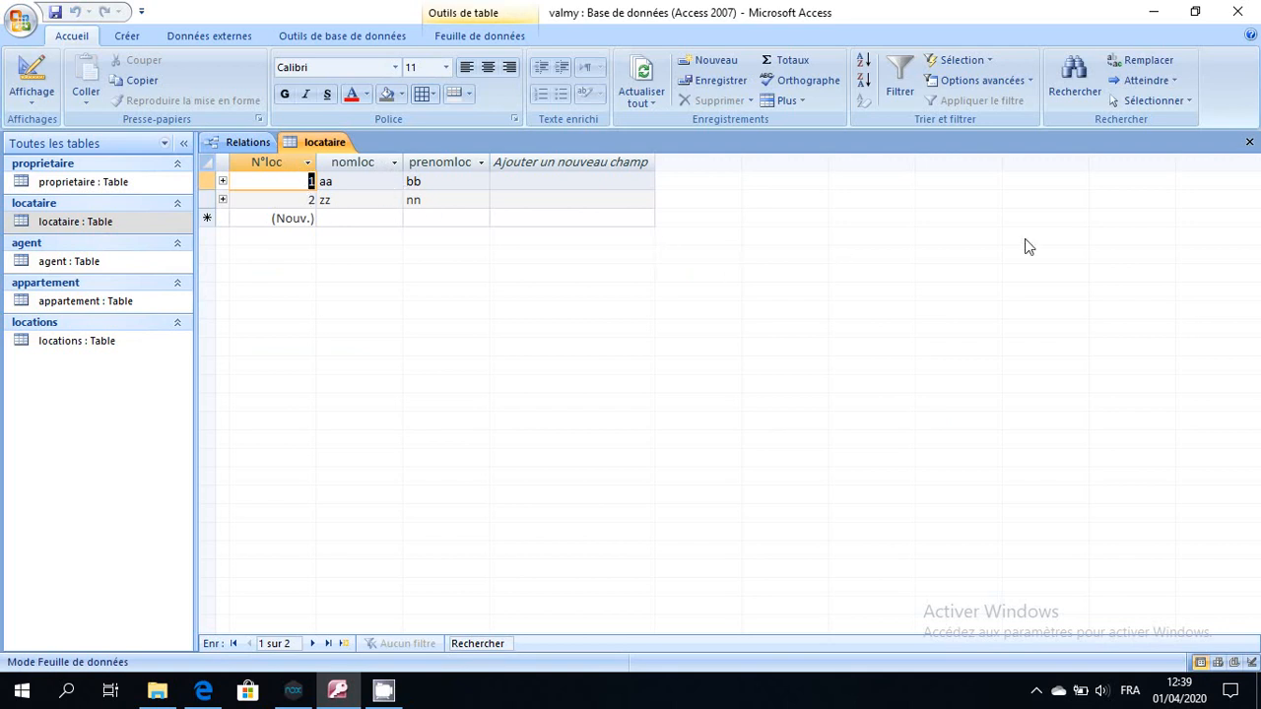
left_click(1249, 141)
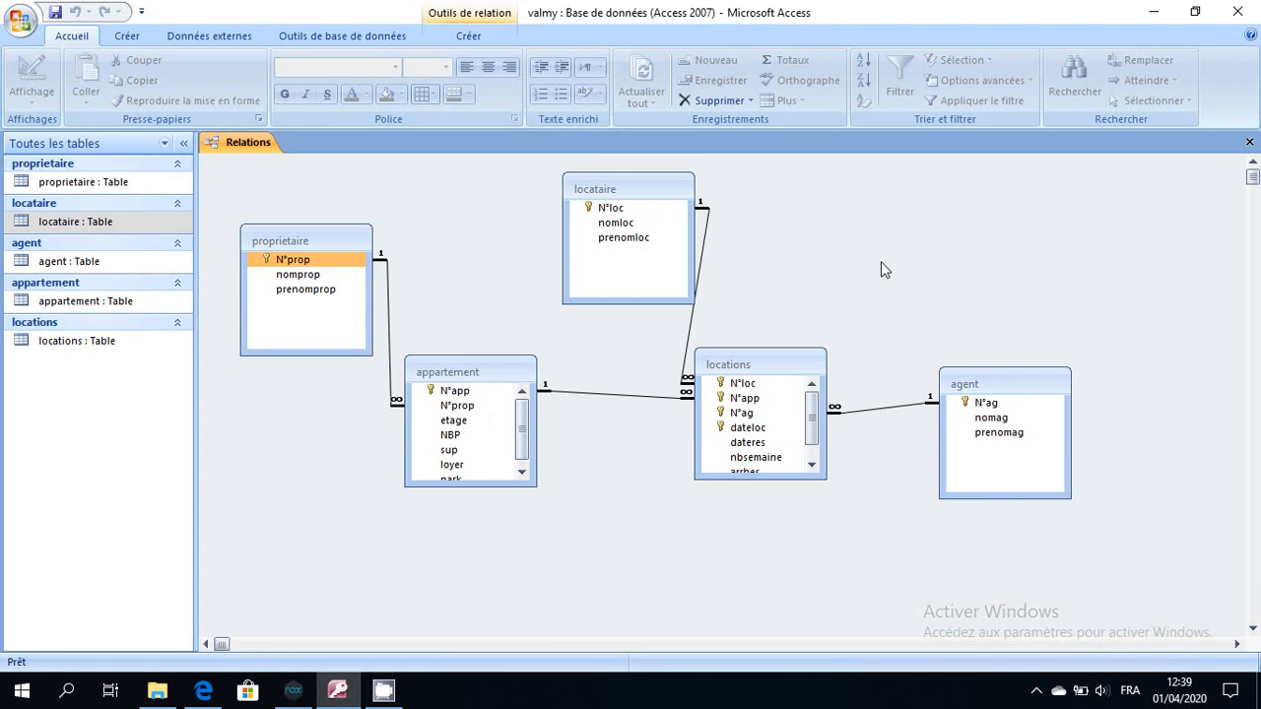
Step: Check the N°app, N°prop and etage fields of appartement in the relationship diagram and open that table's records
left_click(453, 421)
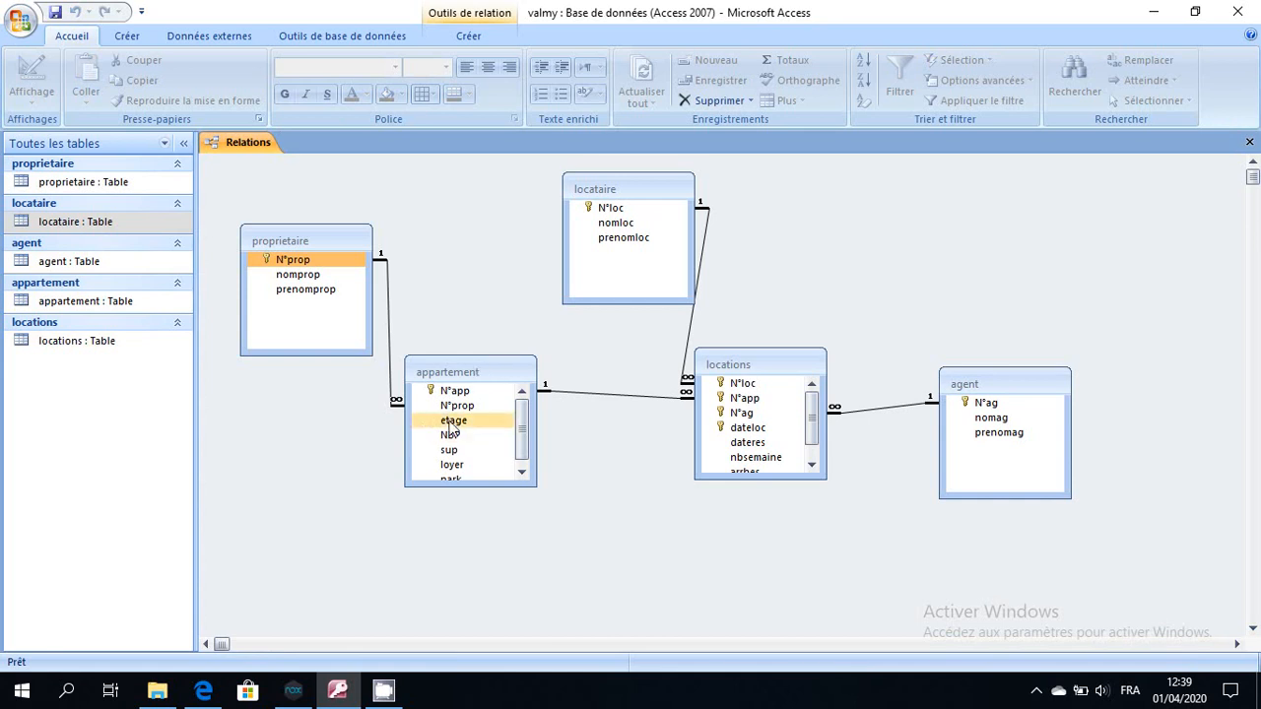
left_click(455, 391)
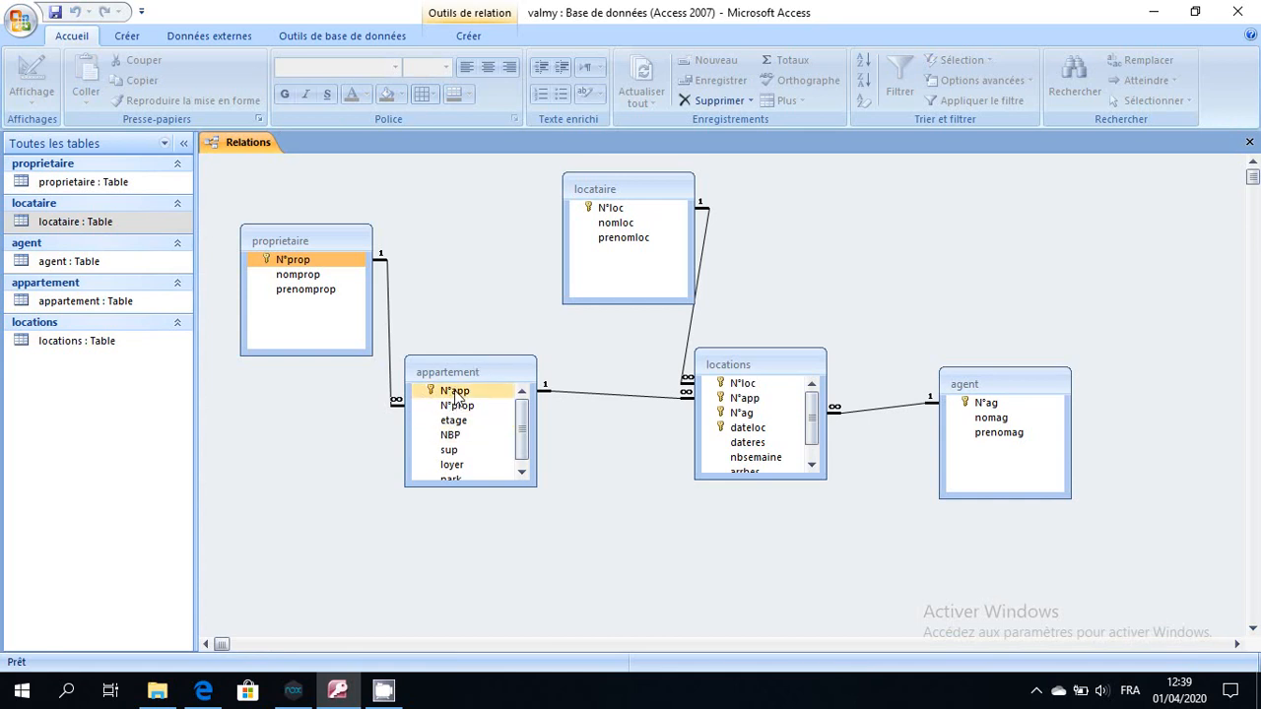
left_click(463, 406)
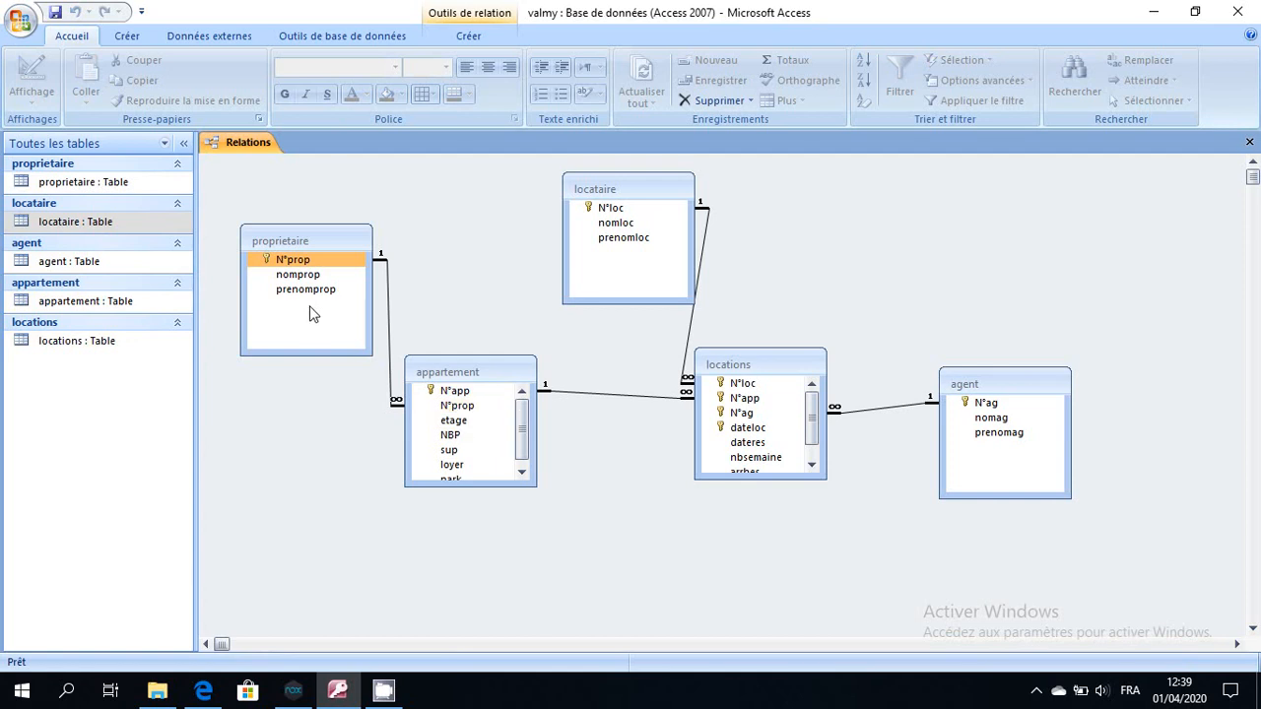
double_click(79, 302)
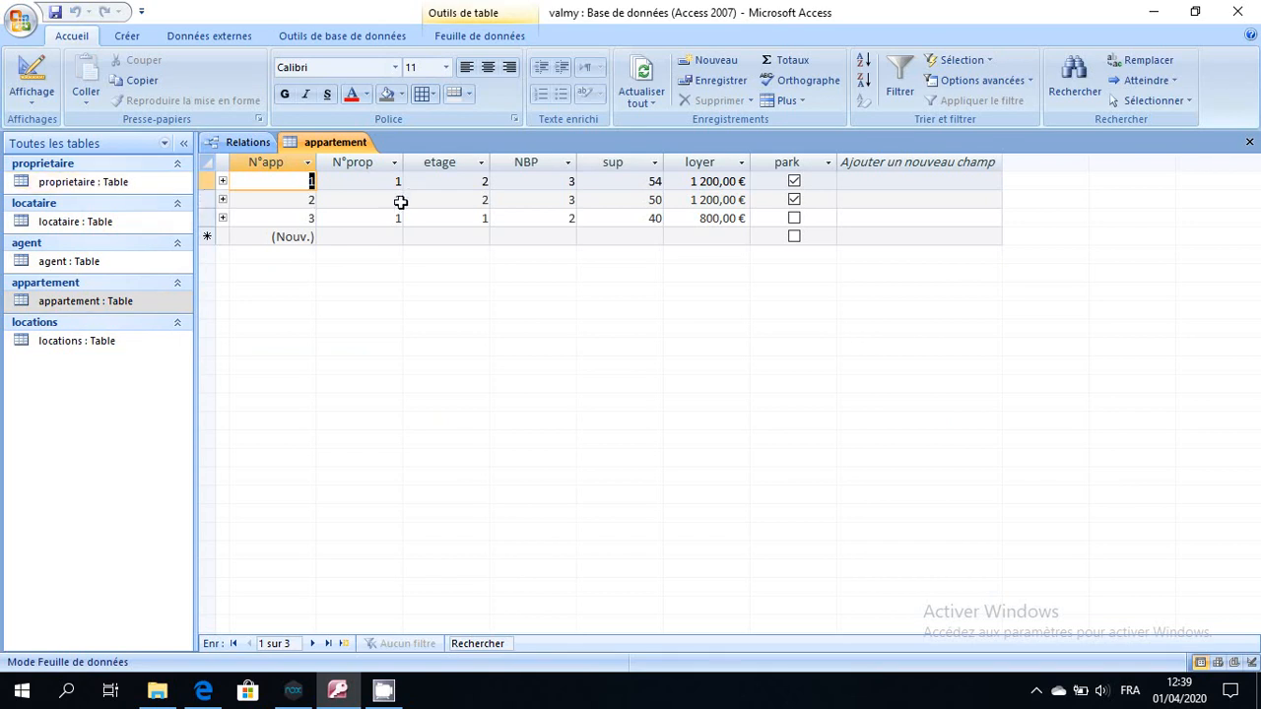
Step: Try to save owner number (N°prop) 4 for apartment 3 in the appartement table
left_click(399, 218)
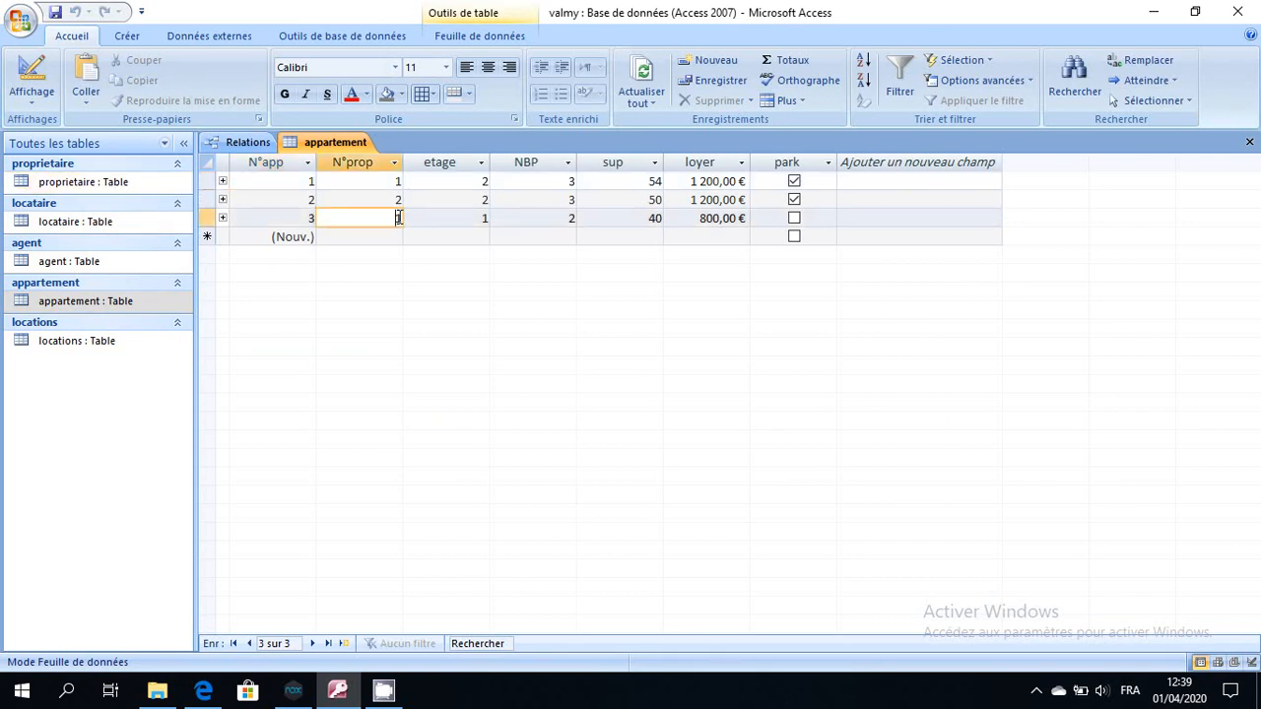
key("BackSpace")
type("4")
left_click(449, 214)
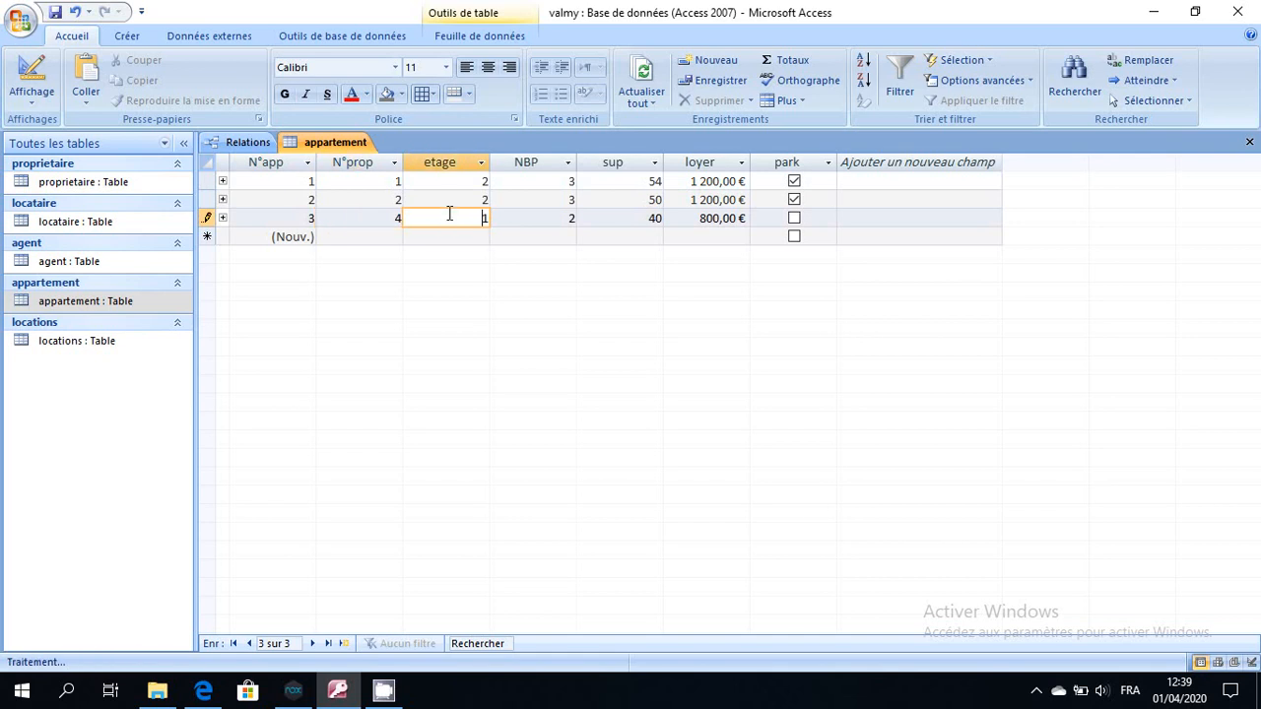
left_click(393, 234)
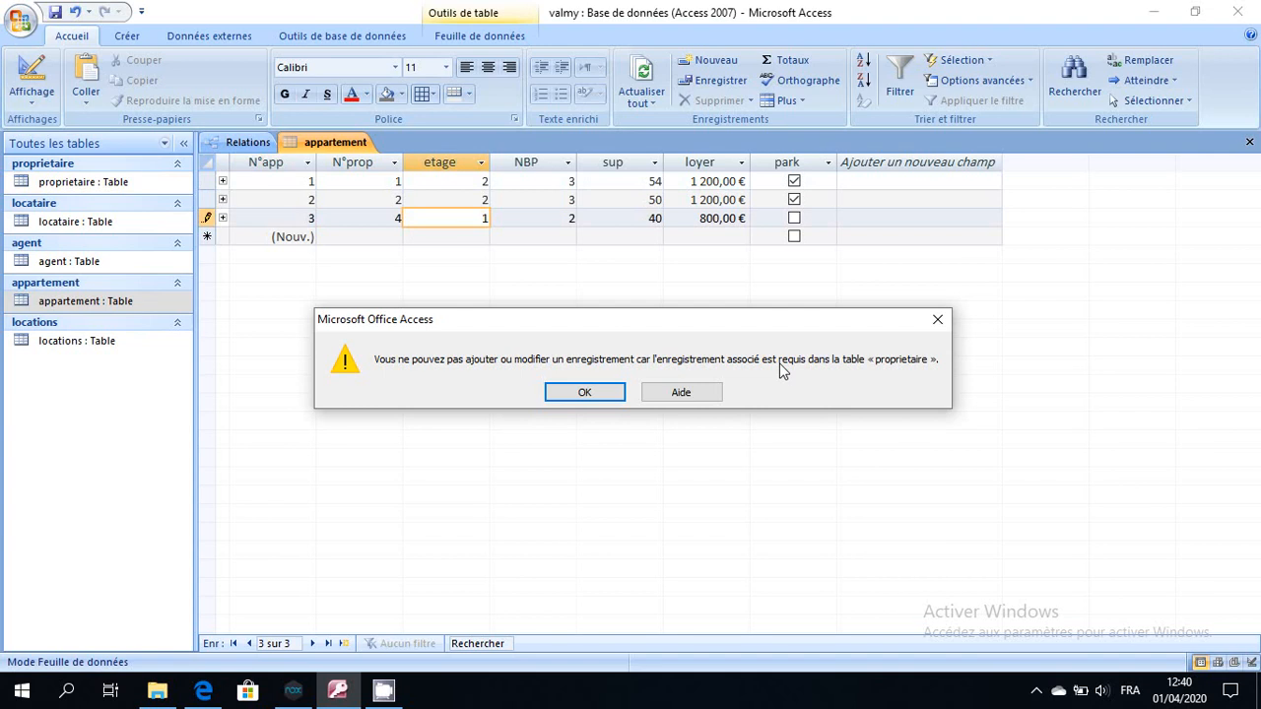
left_click(585, 392)
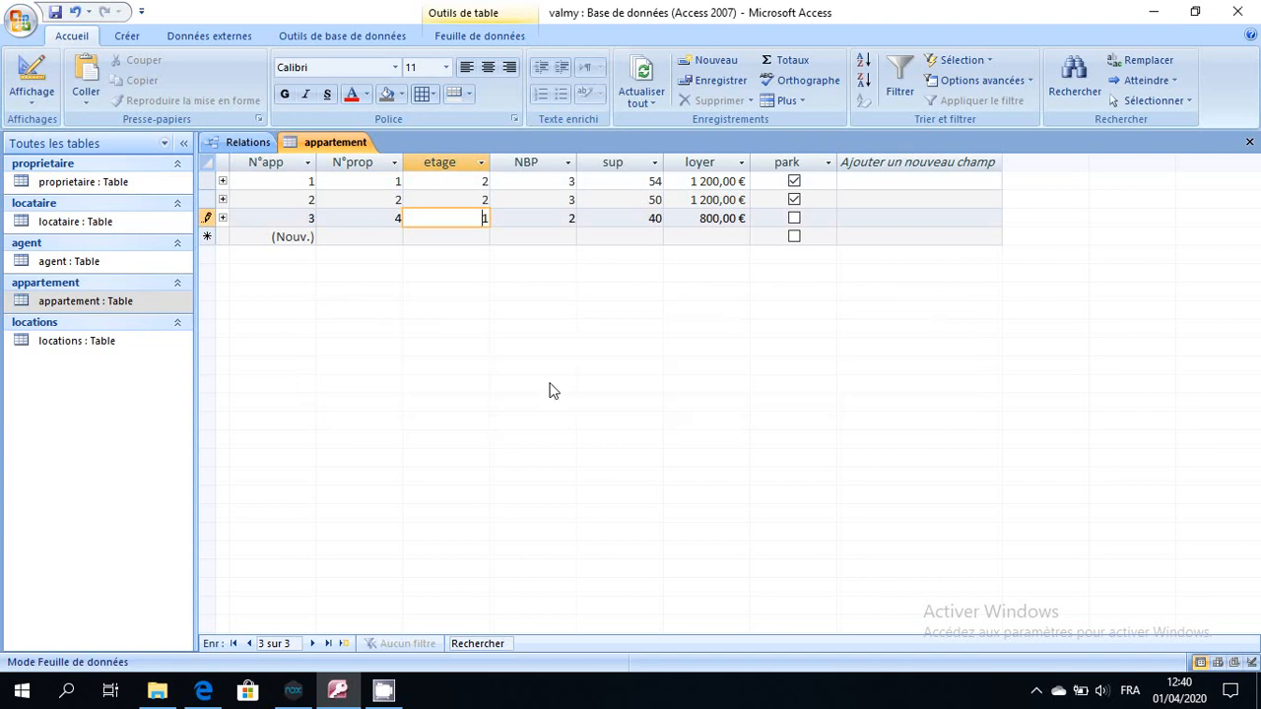
Step: Remove the N°prop value 4 from apartment 3 and close the appartement table
left_click(399, 218)
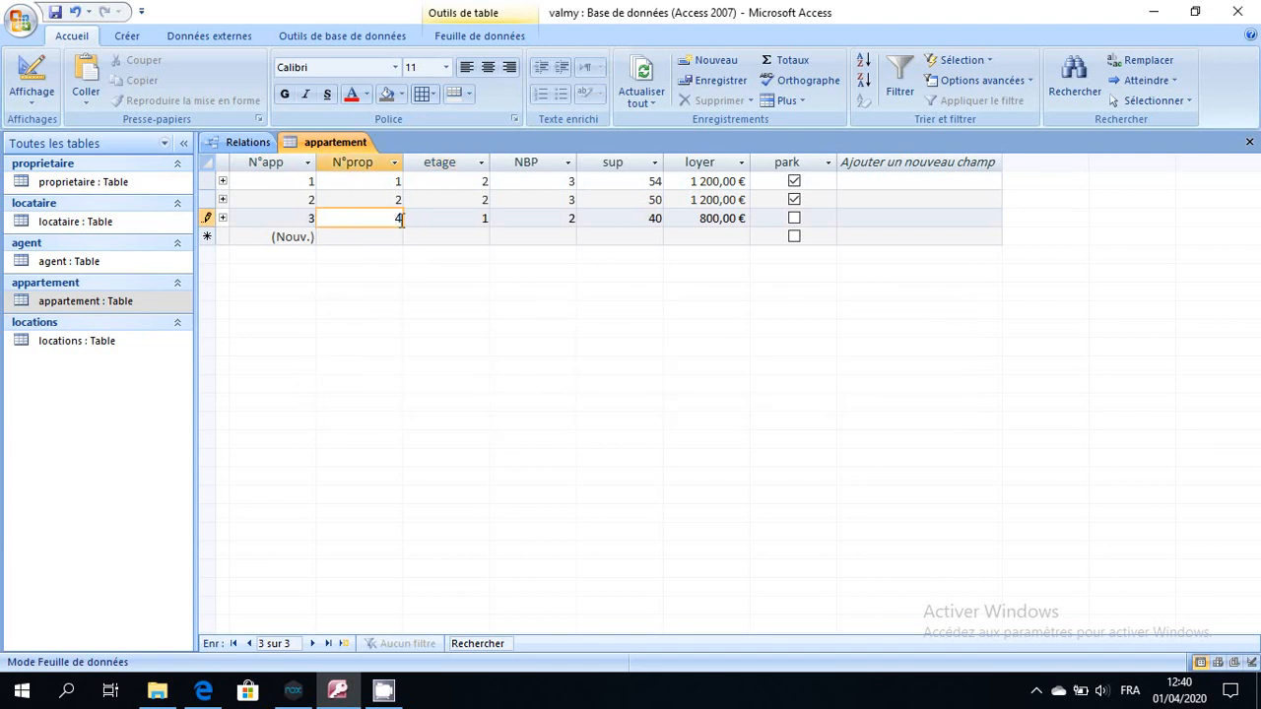
key("BackSpace")
left_click(1250, 142)
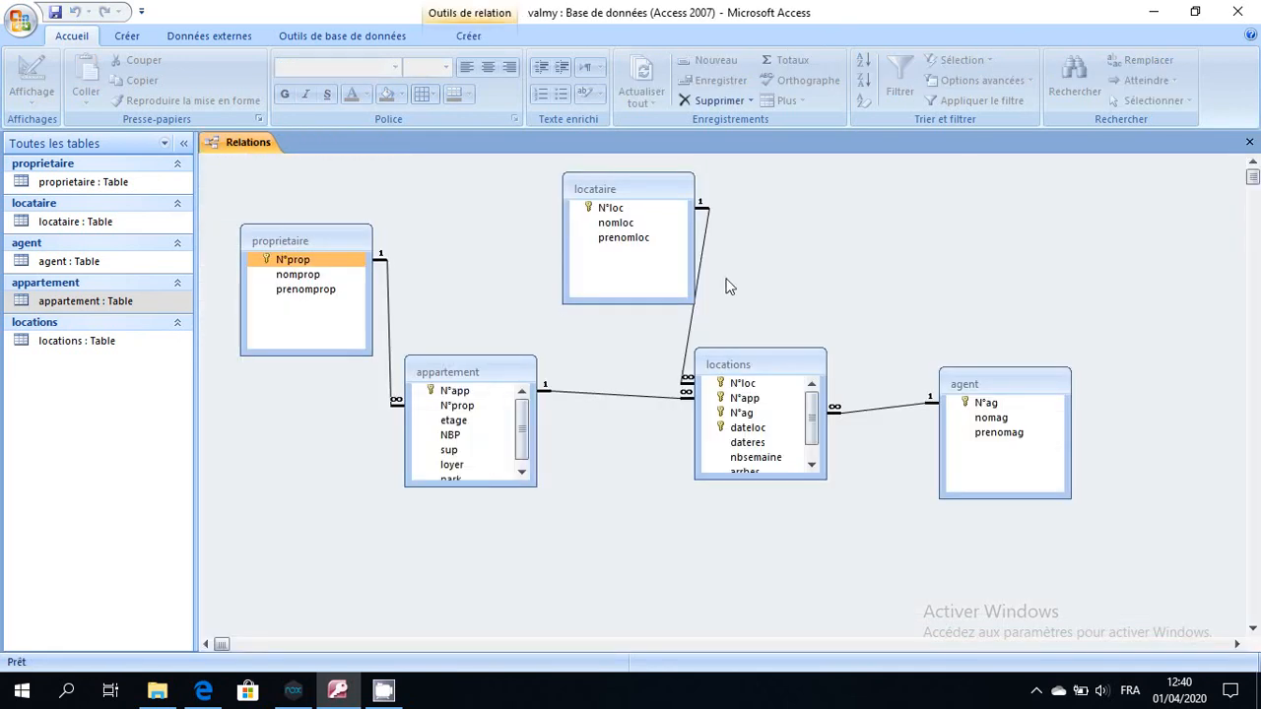
Step: Review the records of the locations table and close both its datasheet and the relationship diagram
left_click(741, 387)
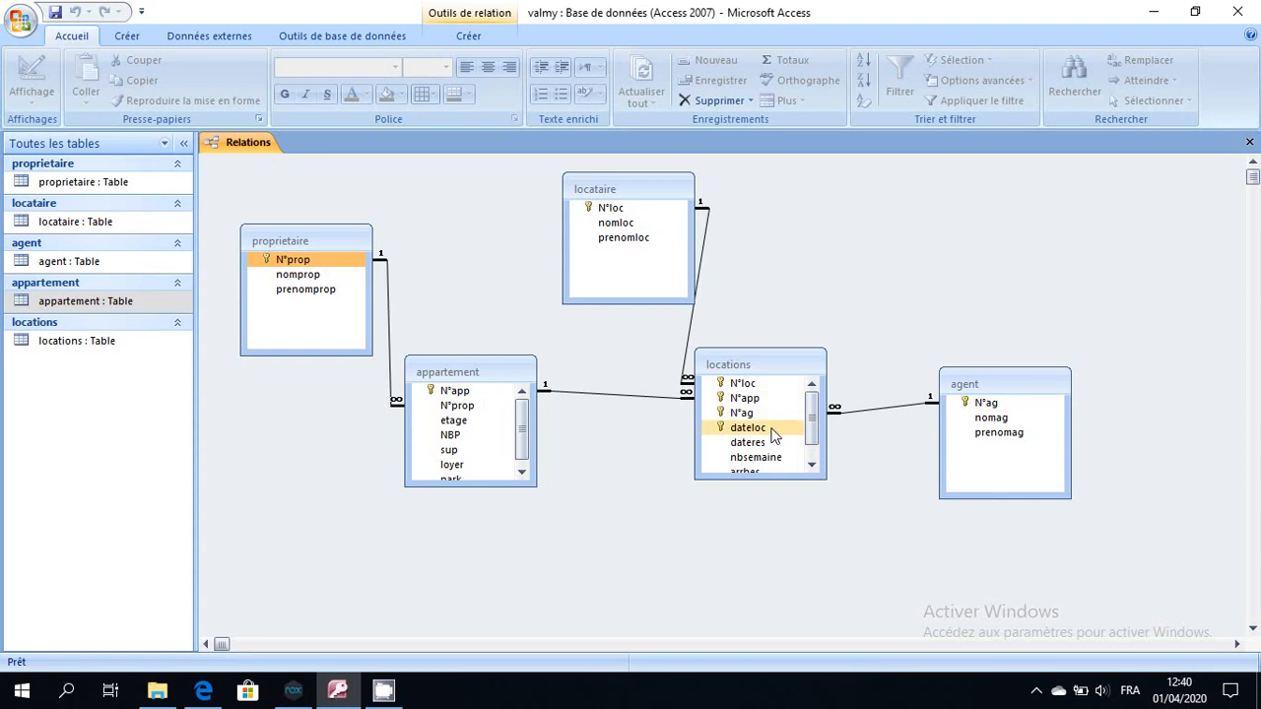
double_click(132, 342)
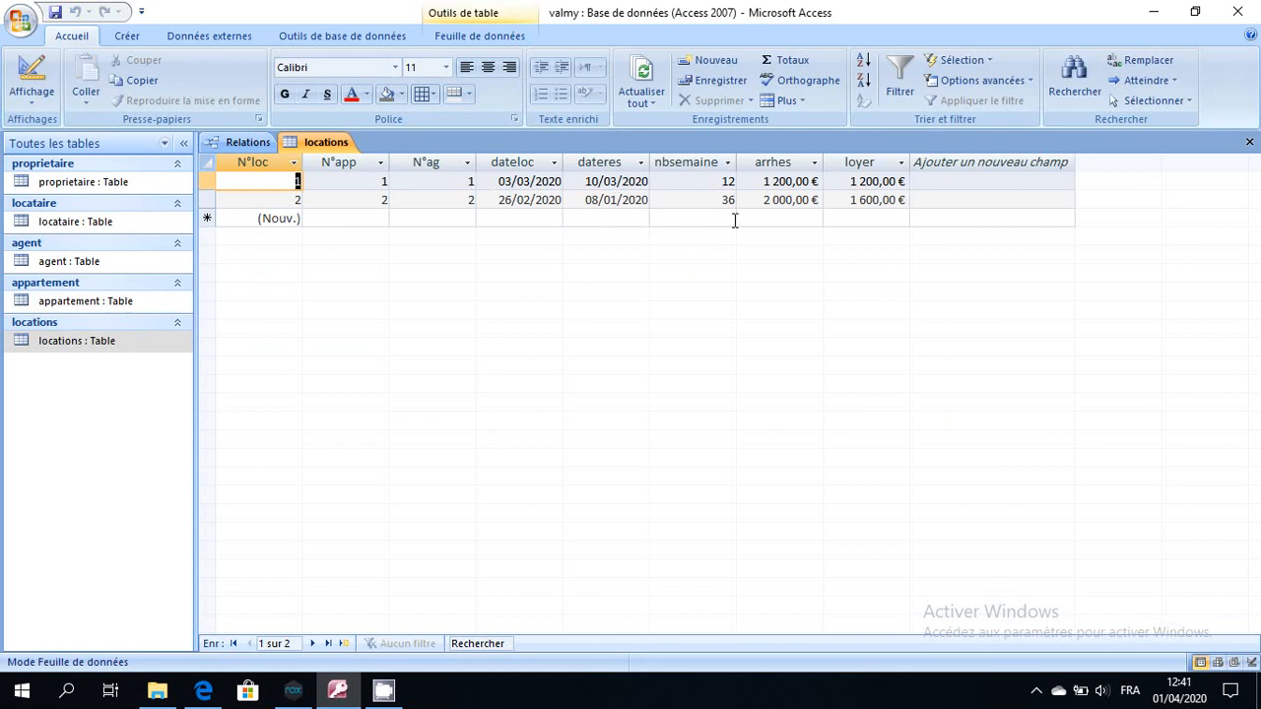
left_click(1249, 143)
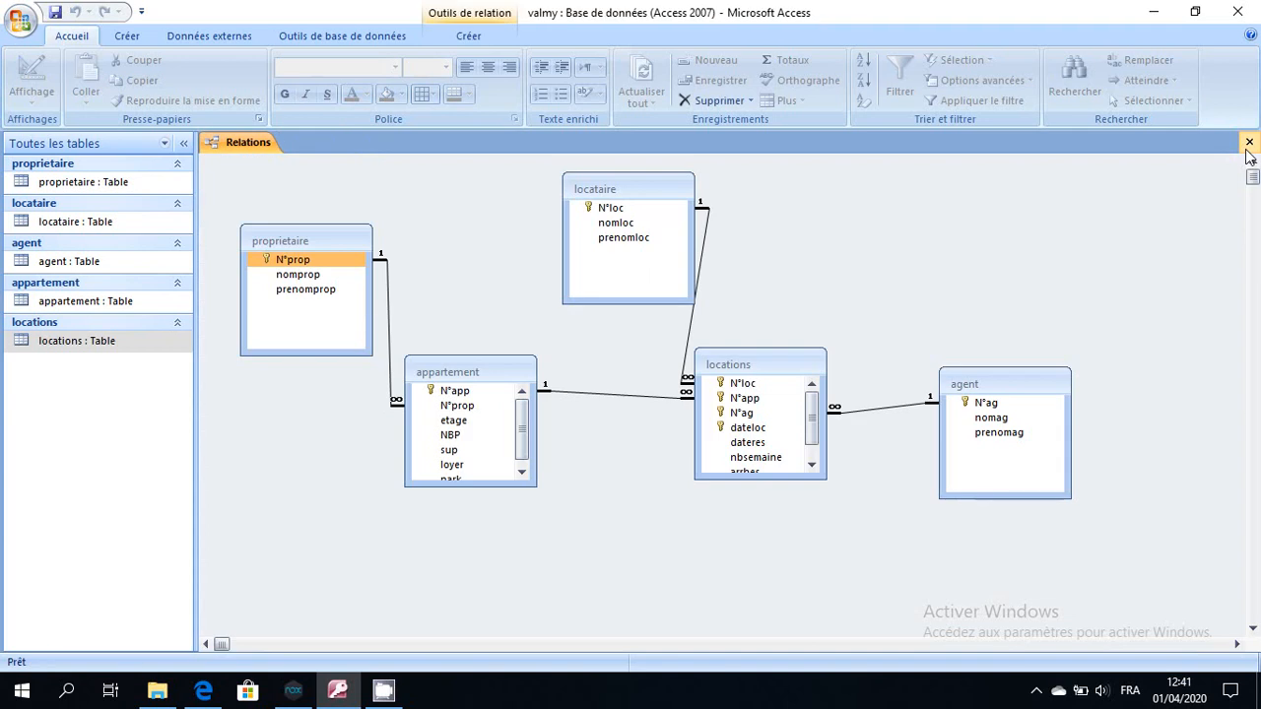
left_click(1247, 148)
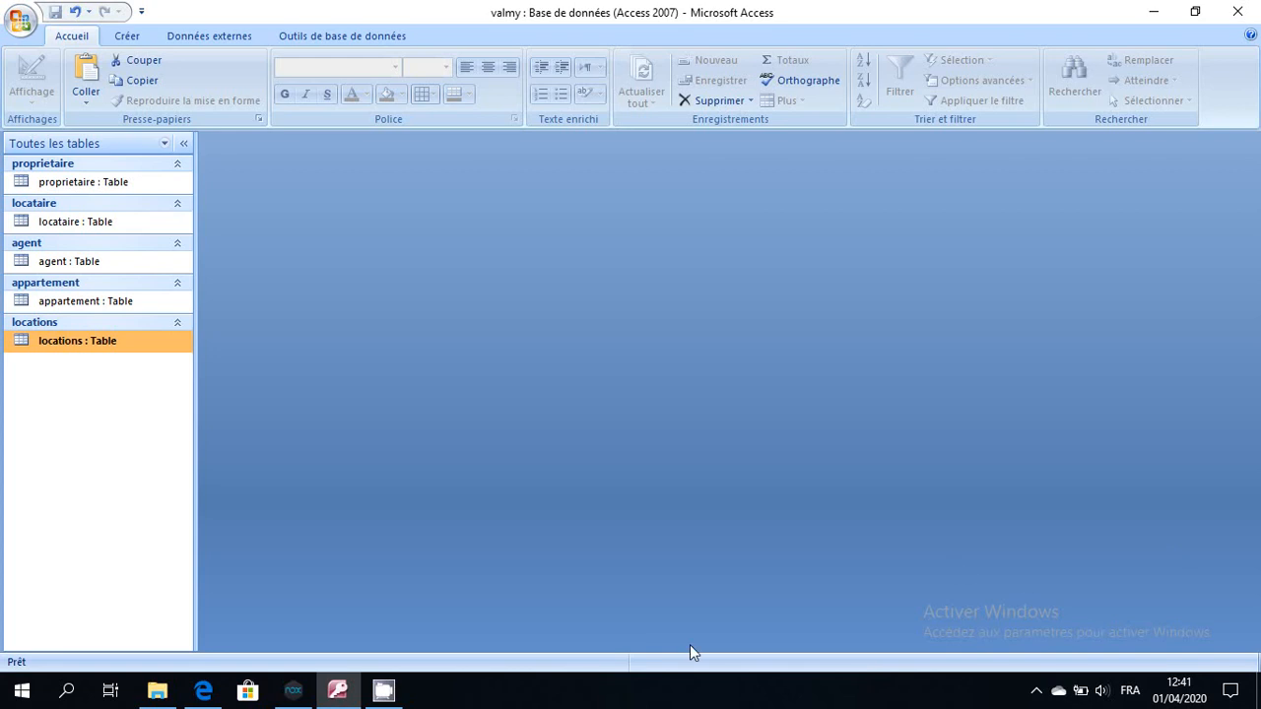
left_click(1036, 692)
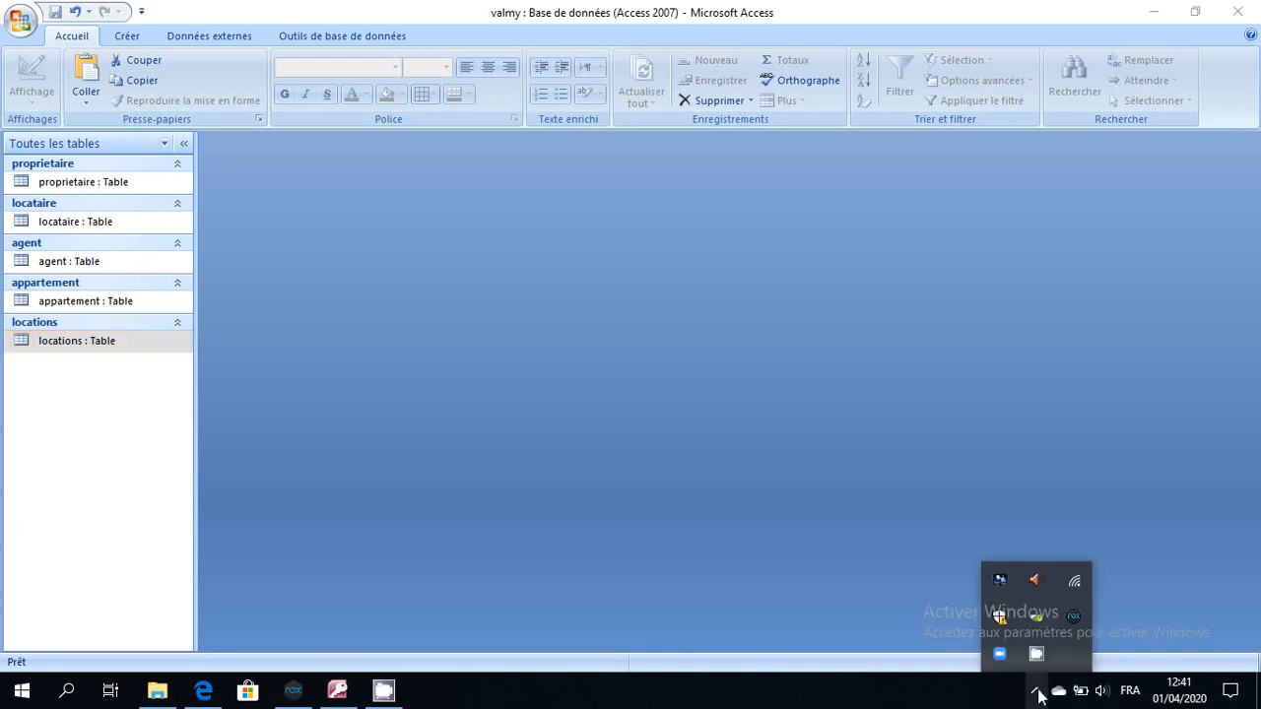
right_click(1037, 653)
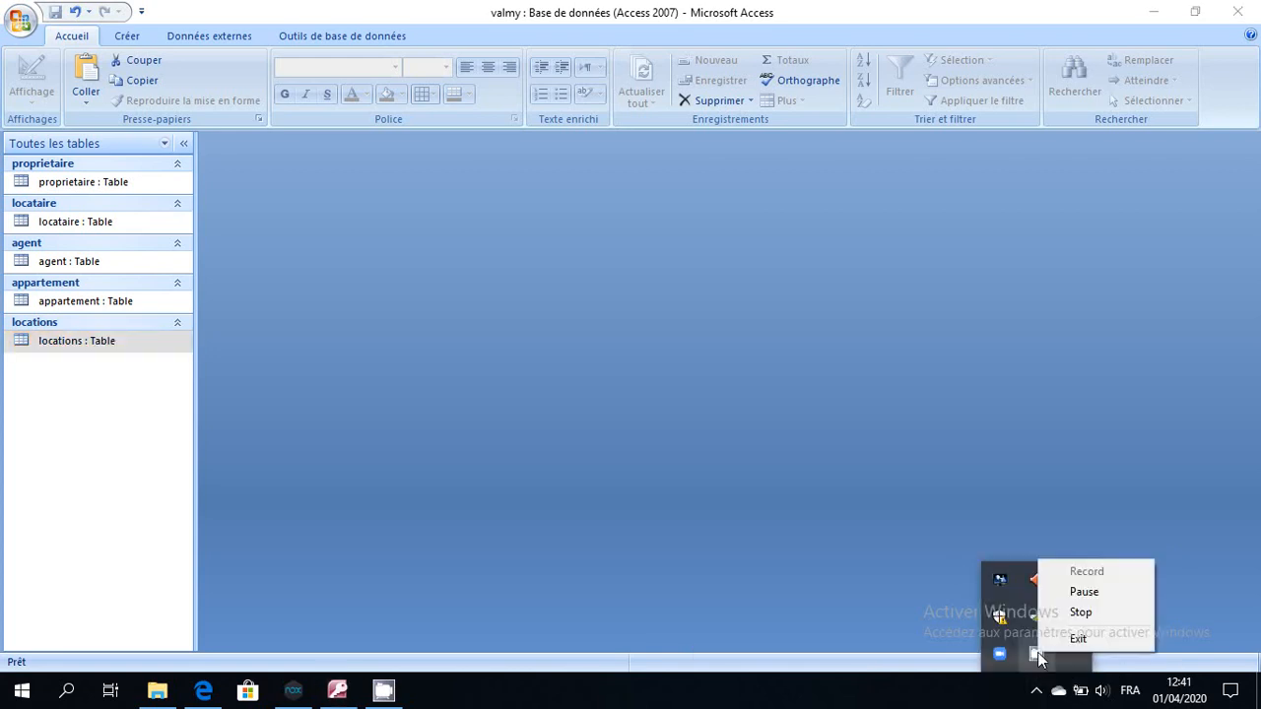